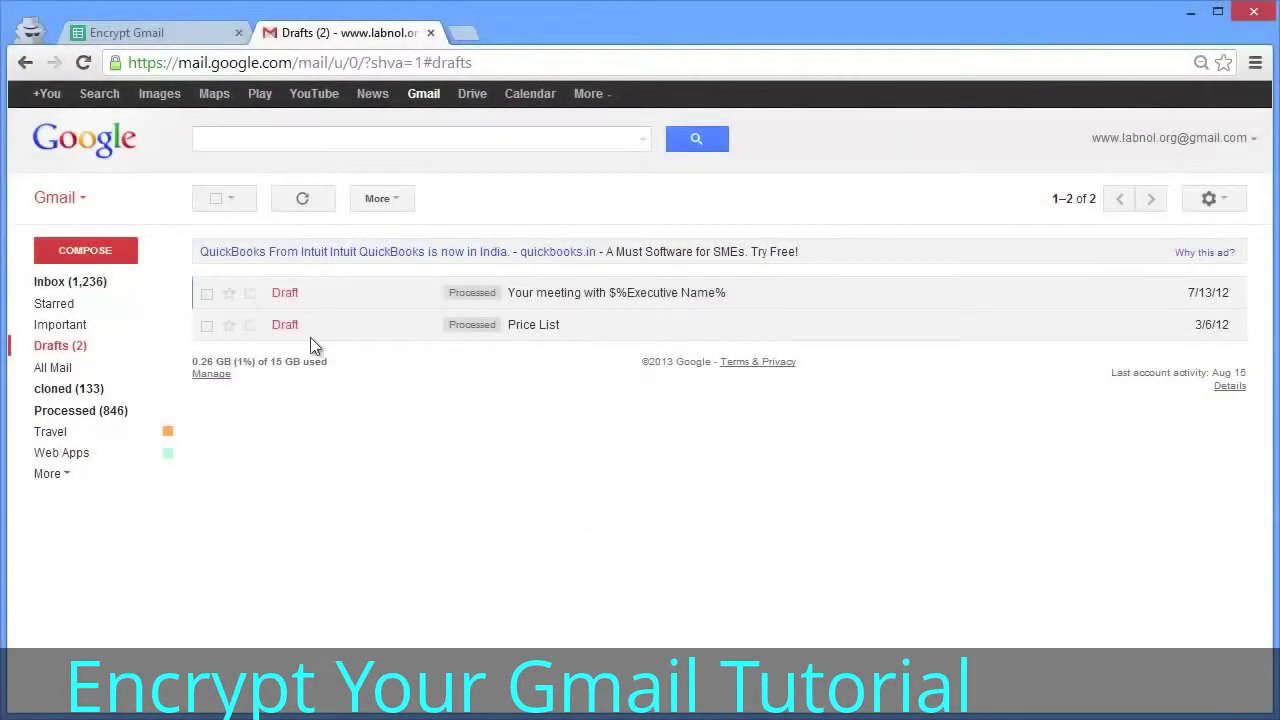
- Start a new blank email from the Drafts folder
click(80, 251)
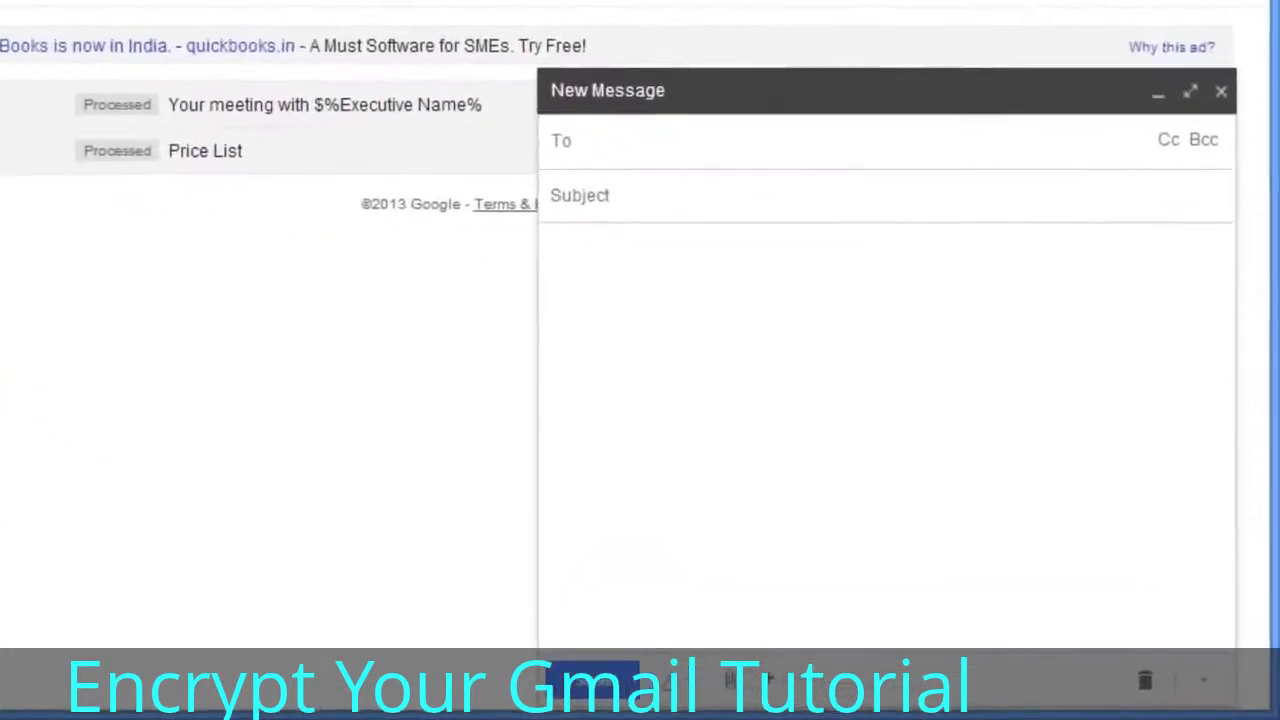
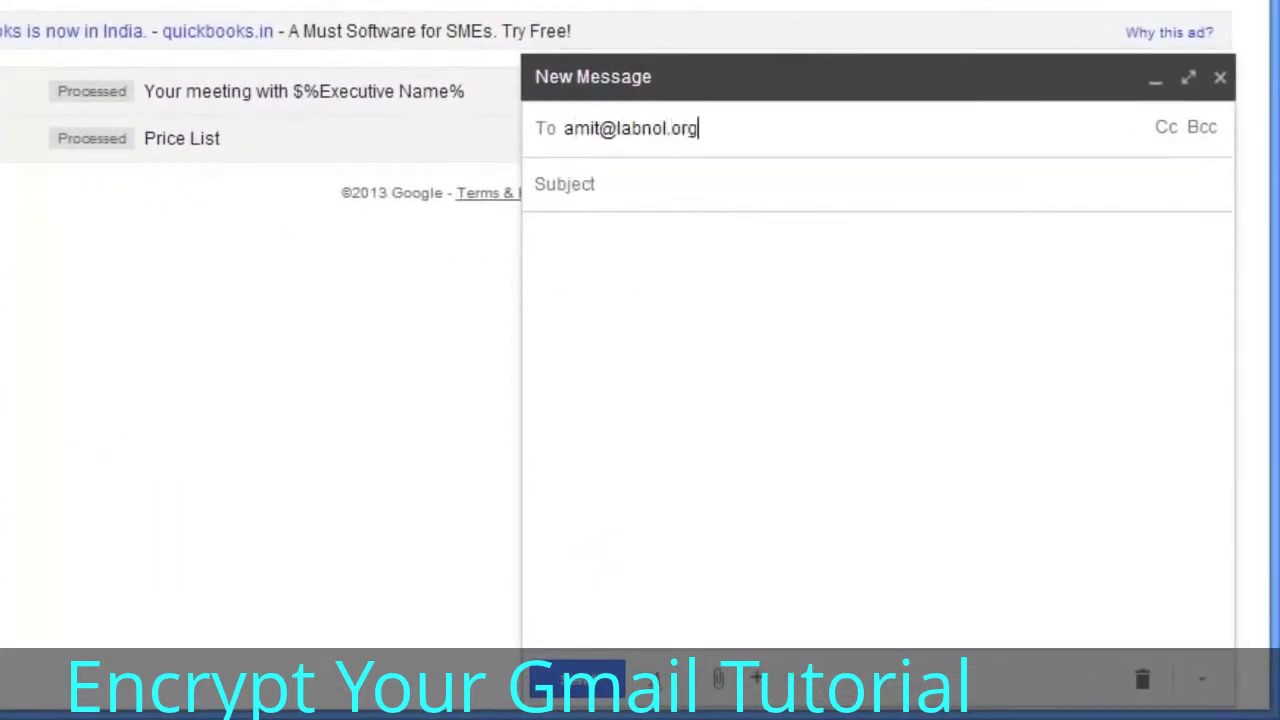
- Address 'Super Secret Message' to the recipient with the confidential quick-brown-fox note, then save it as a draft
key(Return)
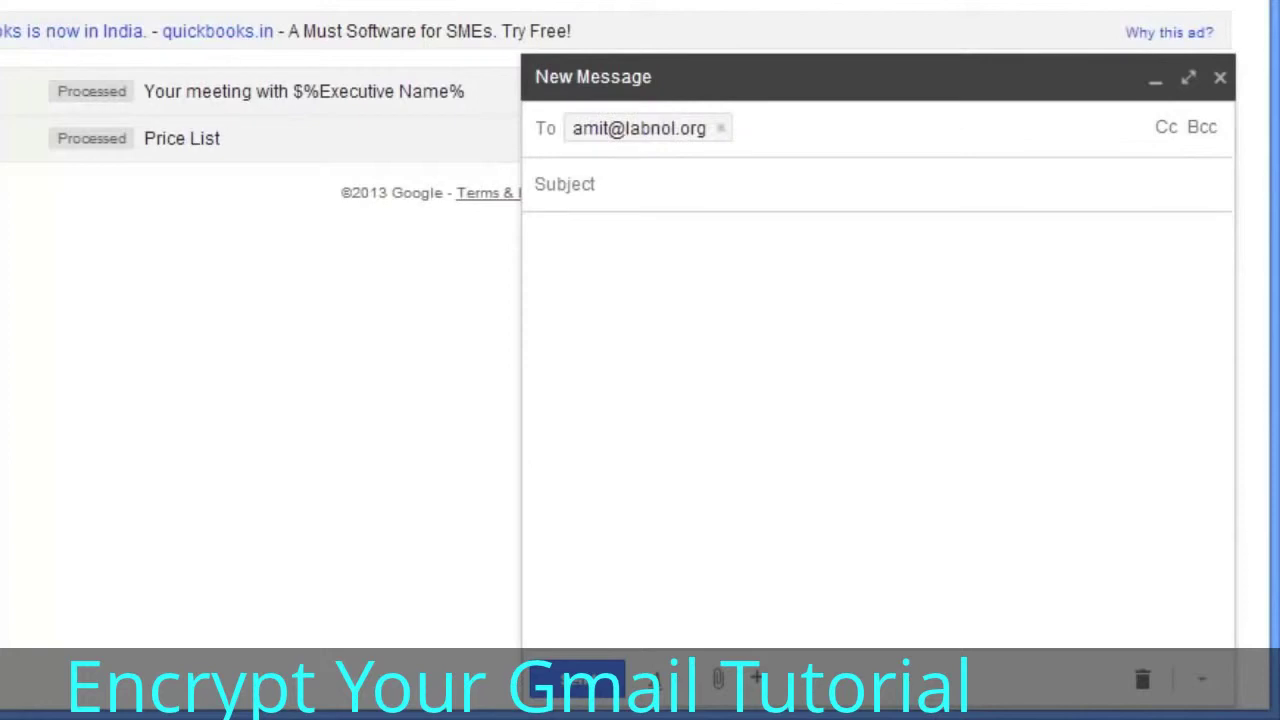
key(Tab)
text(Super Secr)
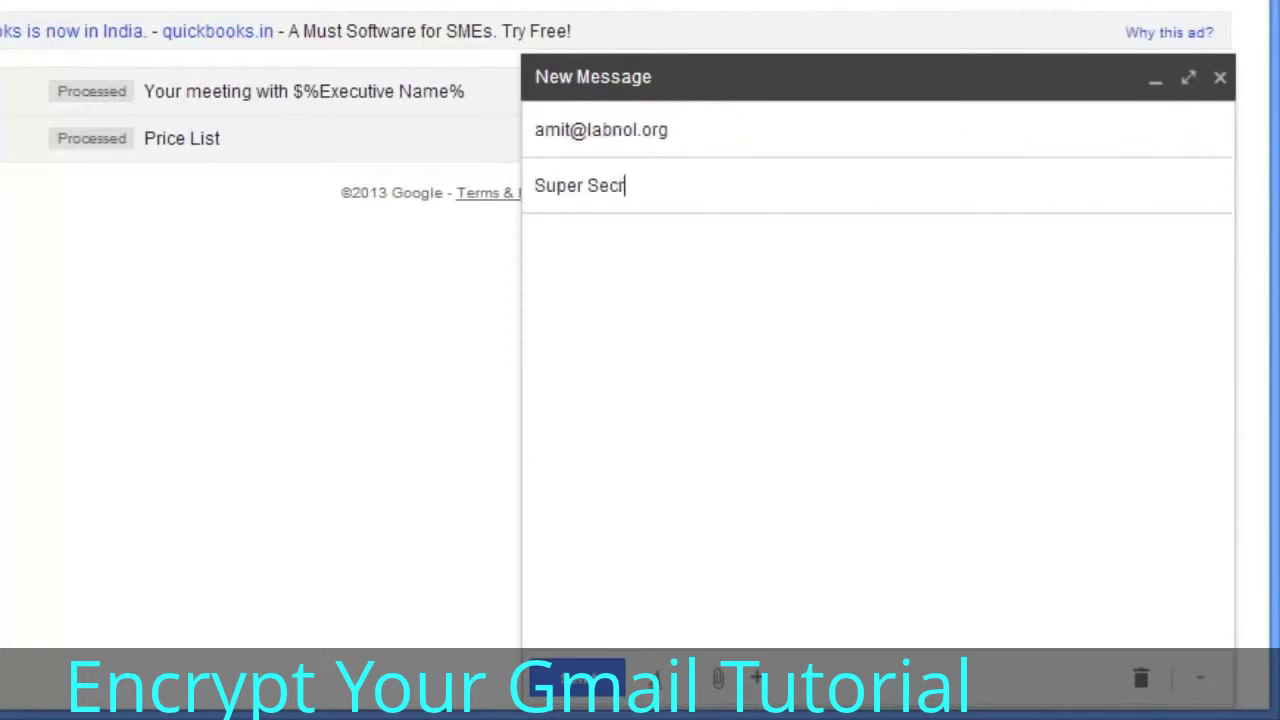
text(et Message)
key(Tab)
text(Hi - This is confidential.)
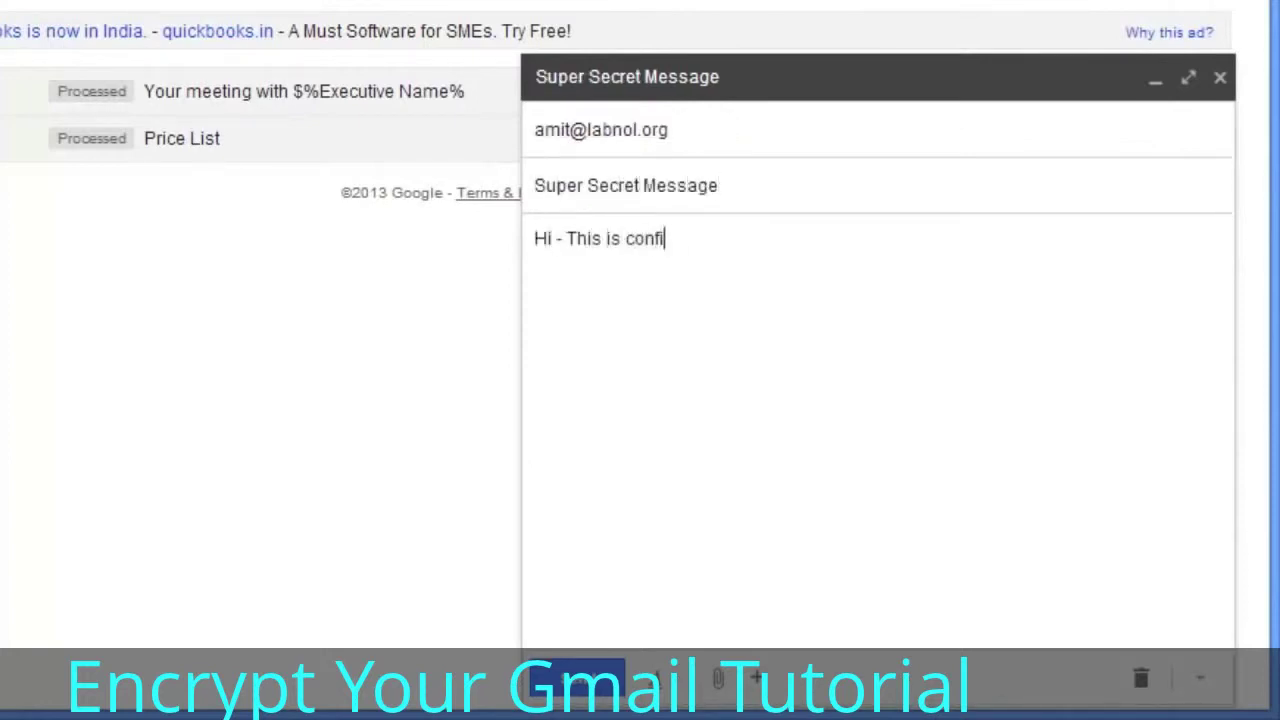
key(Return)
key(Return)
text(The quick brown fox ju)
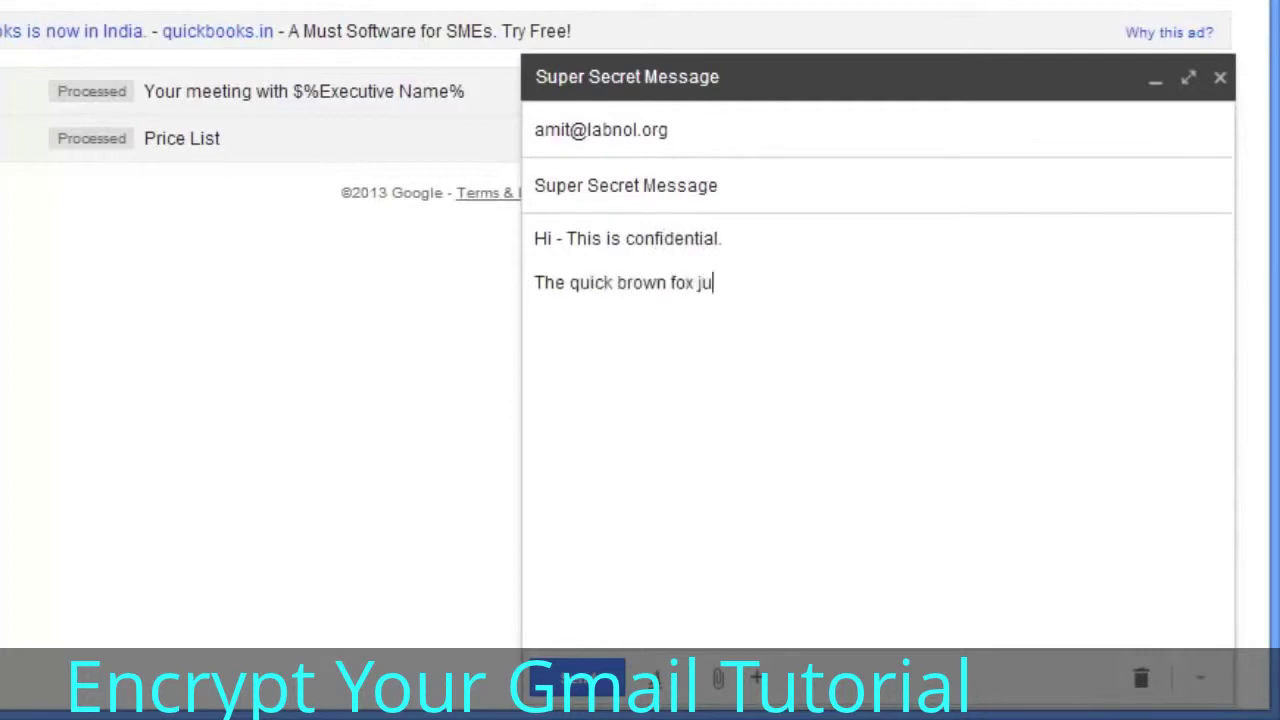
text(mped over the lazy dog. Please )
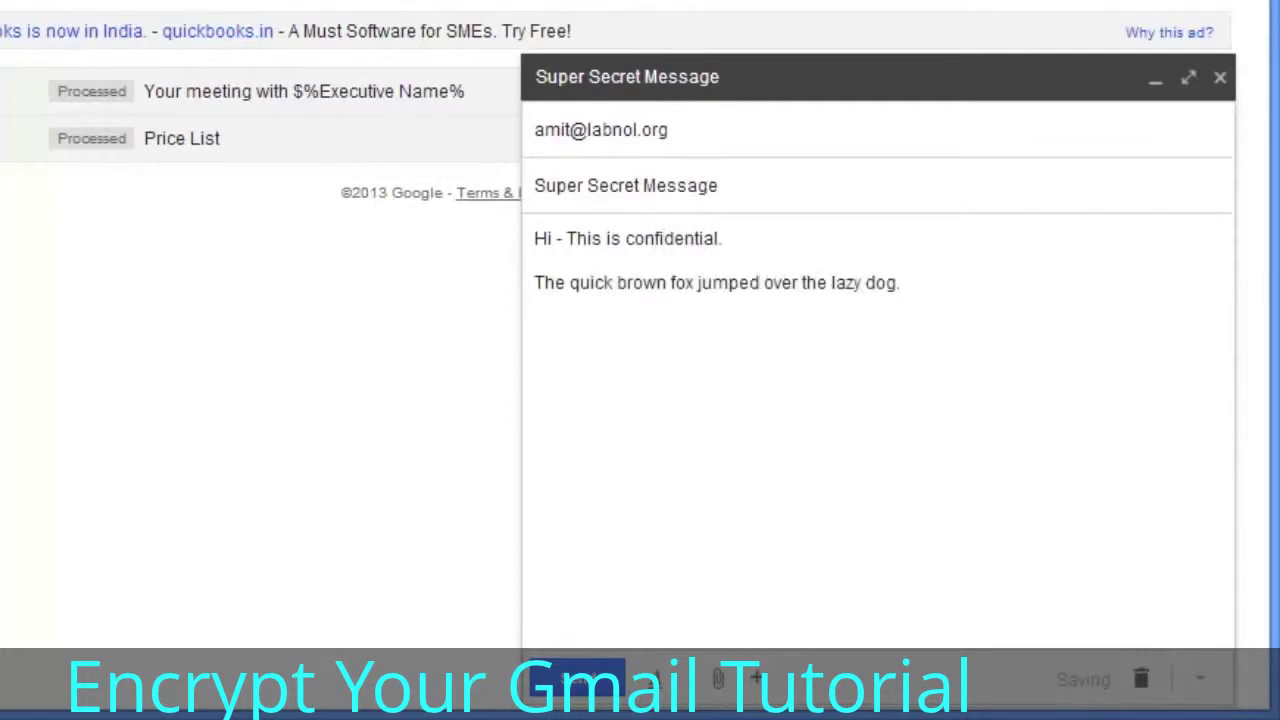
text(do not share it with anyone.)
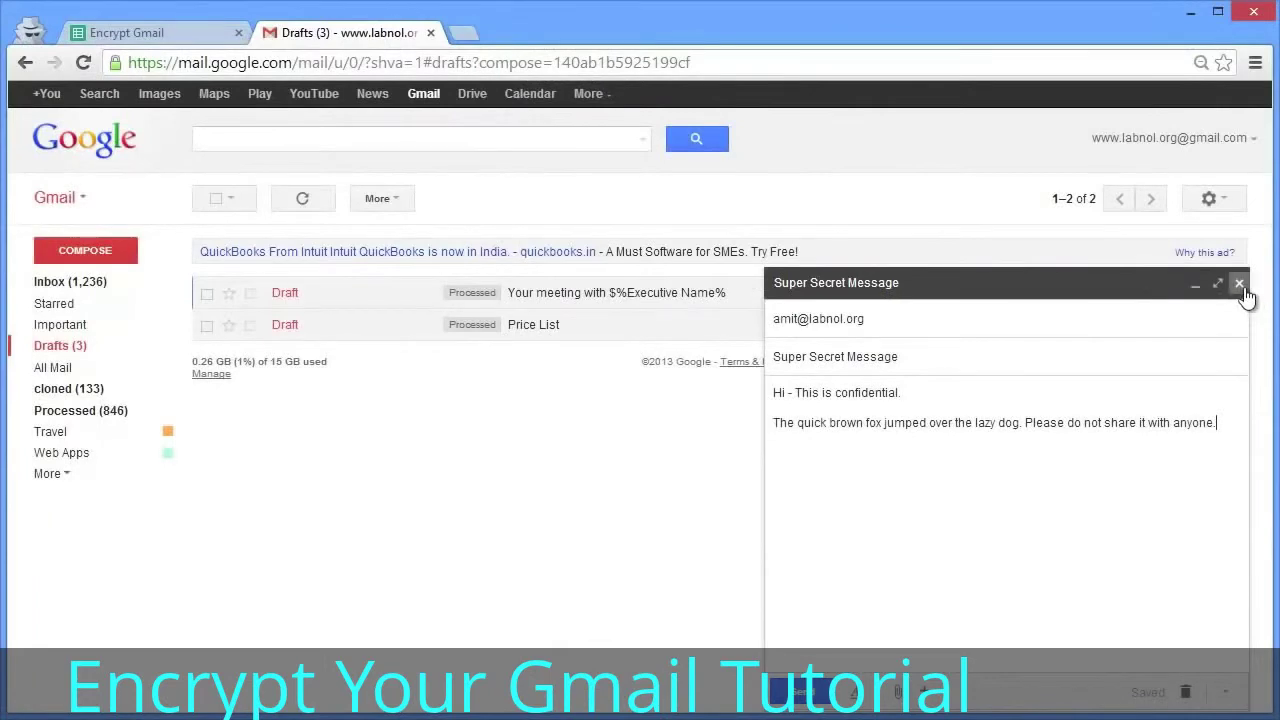
click(1220, 77)
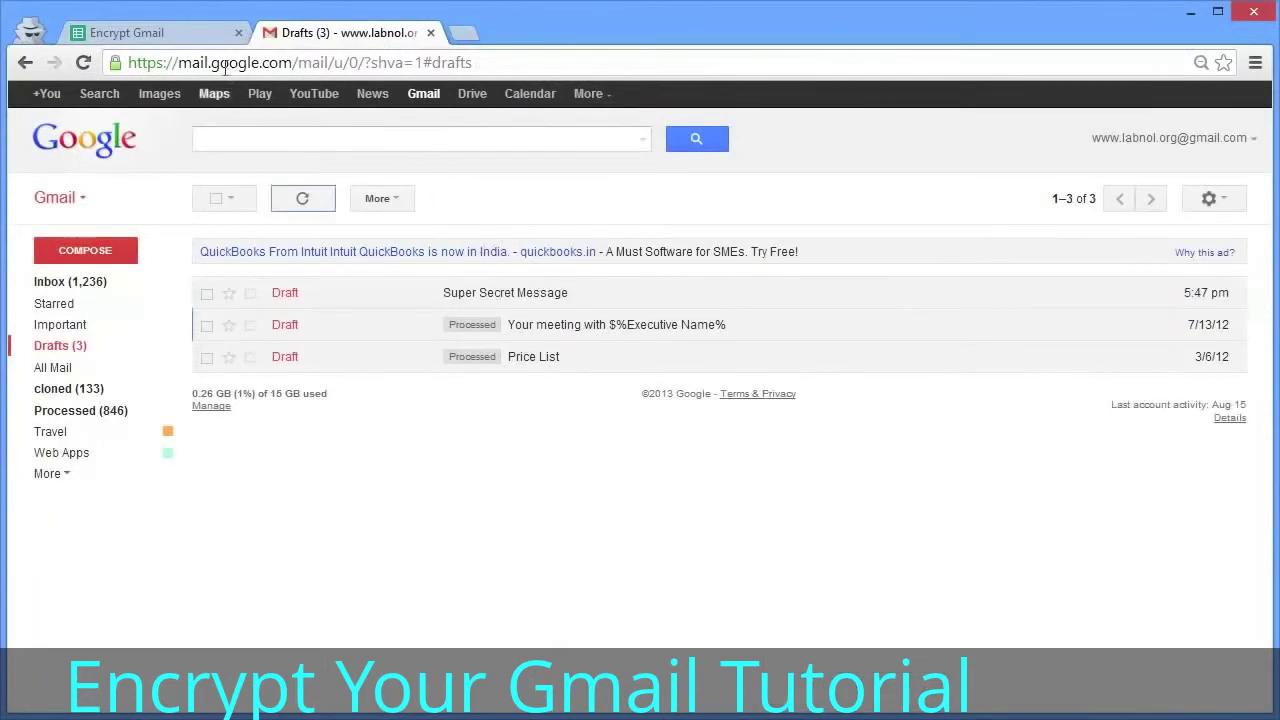
- Run Gmail > Initialize in the Encrypt Gmail sheet and grant the script mail and spreadsheet access
click(197, 33)
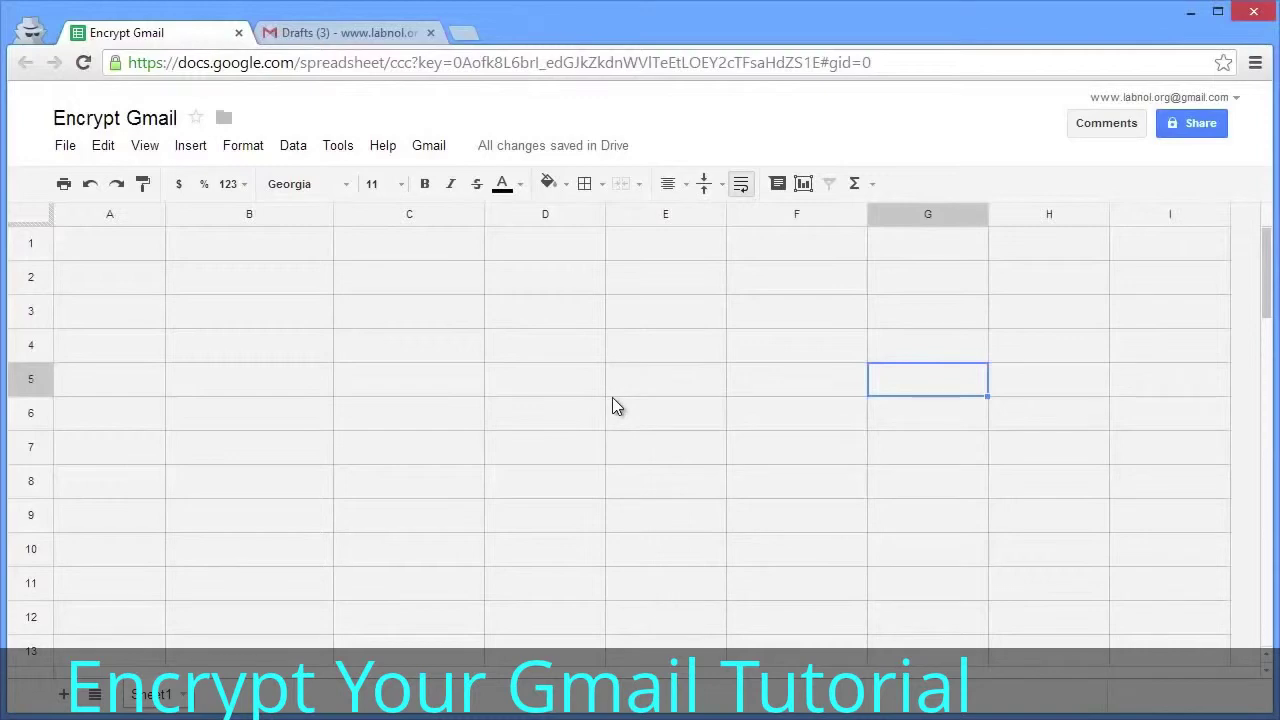
click(432, 151)
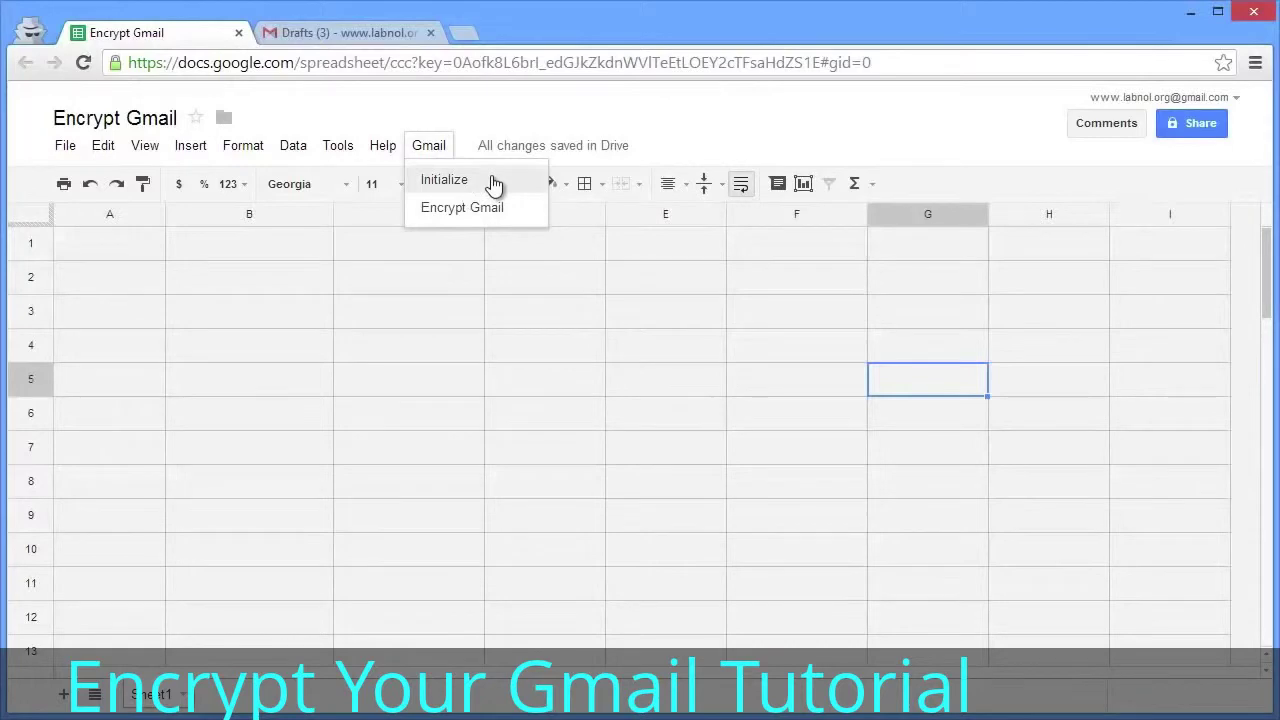
click(491, 178)
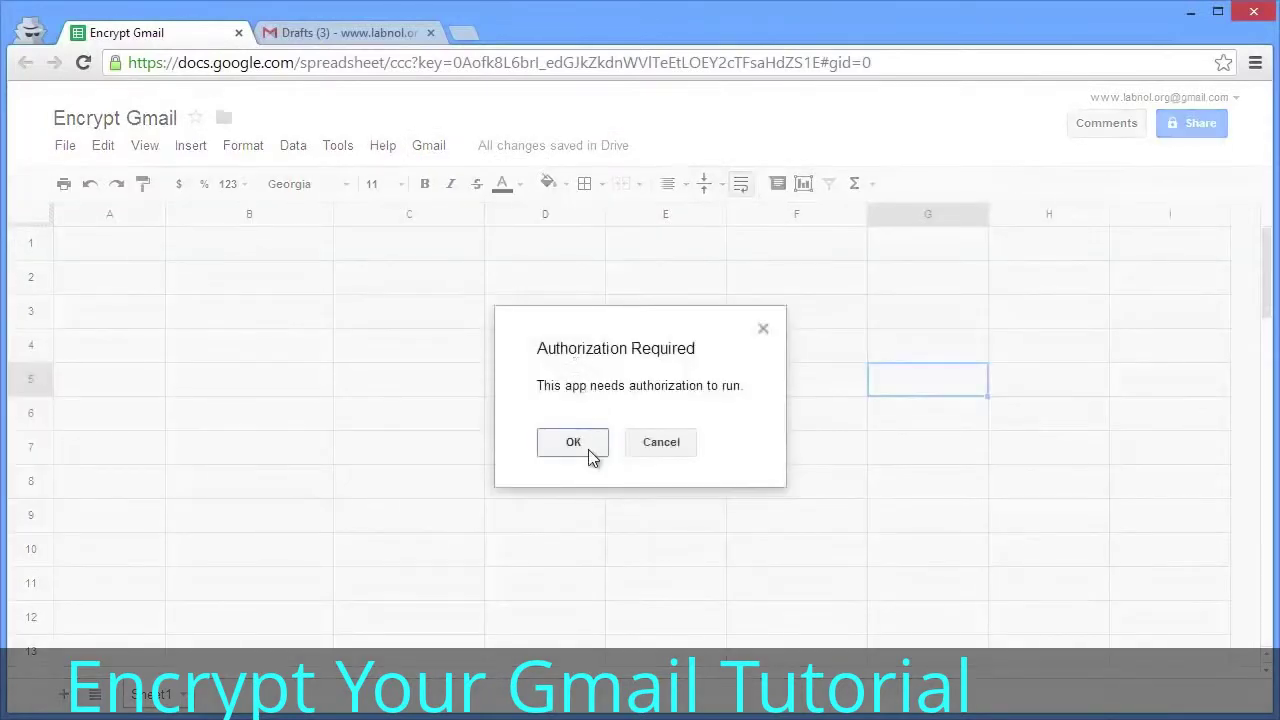
click(588, 449)
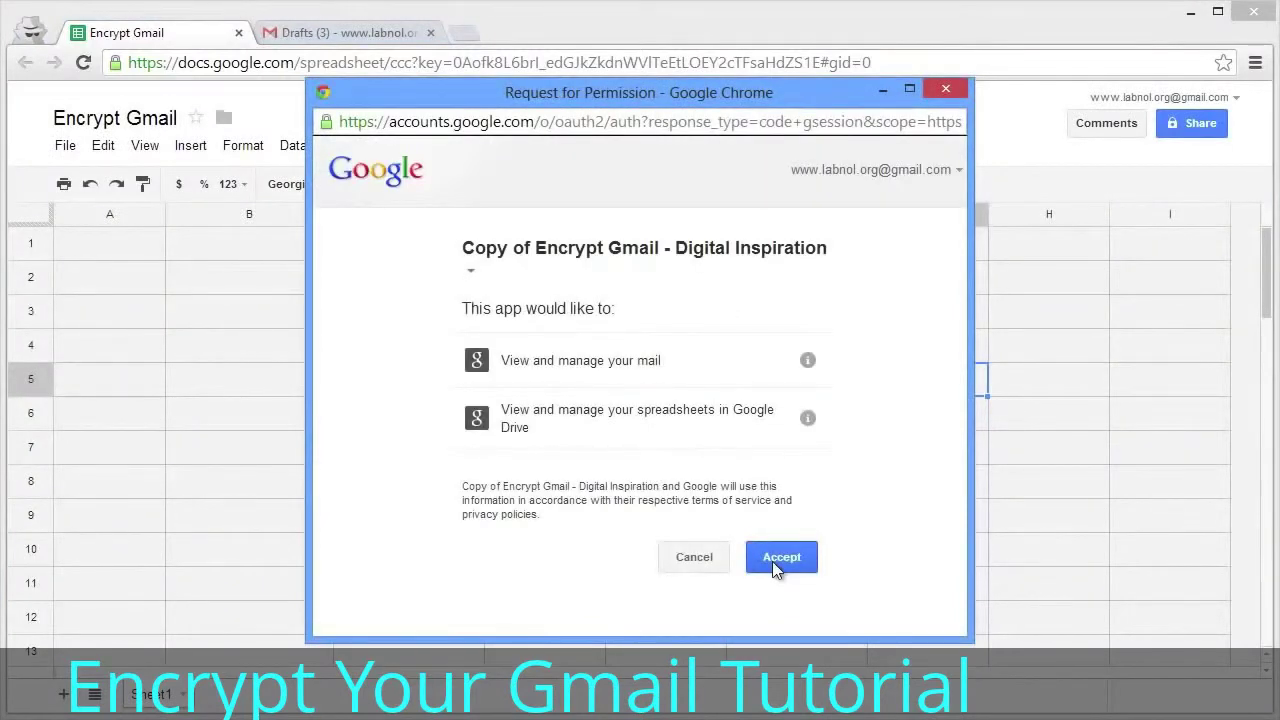
click(772, 561)
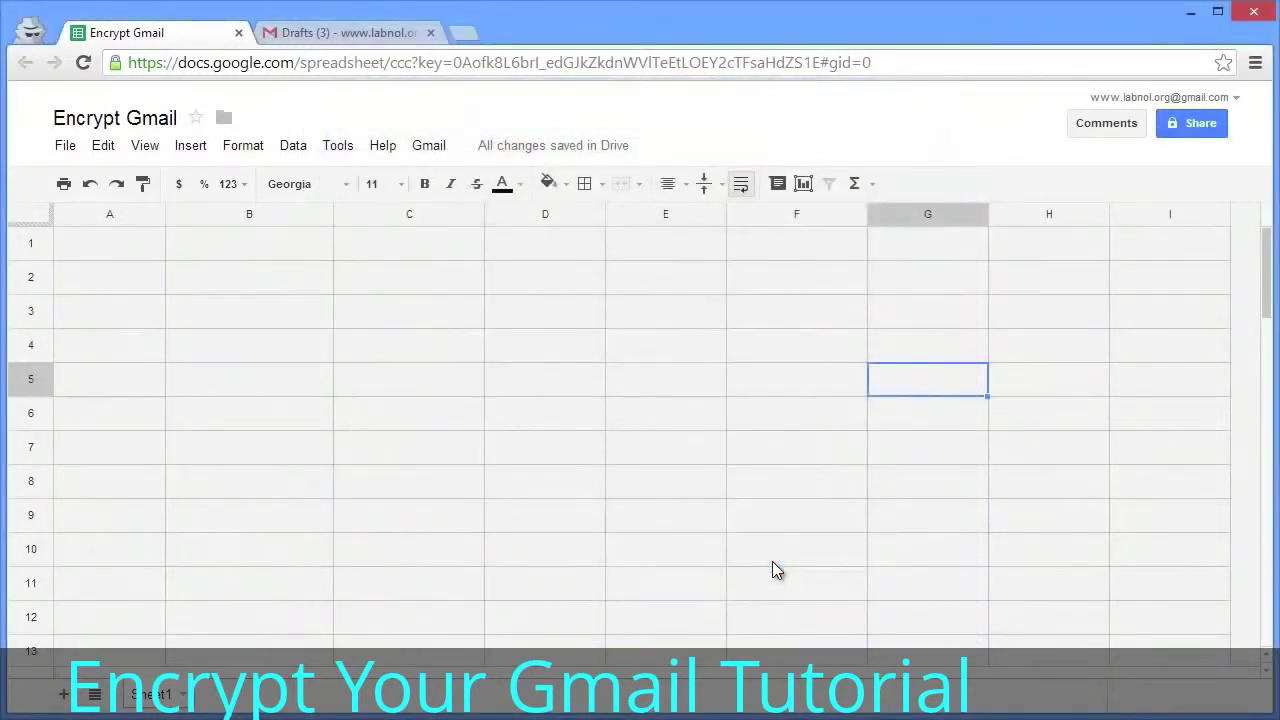
click(441, 157)
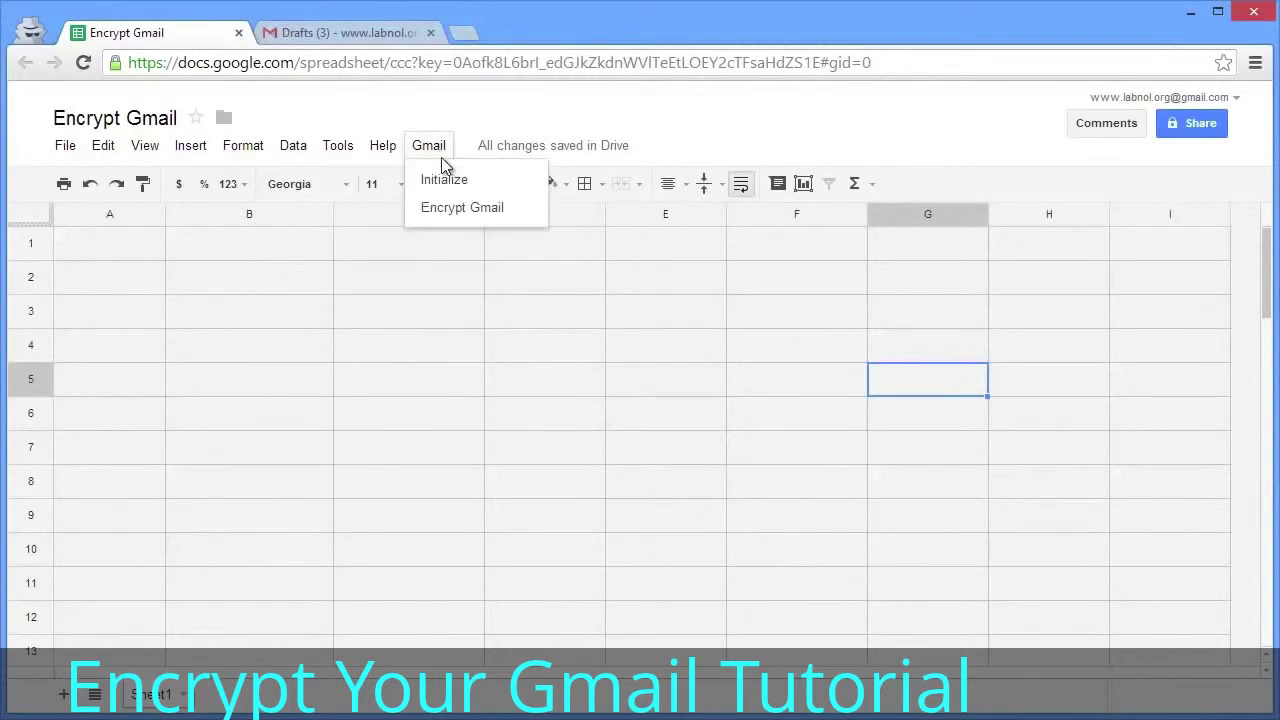
- In Encrypt Gmail, choose draft '1- Super Secret Message', enter the encryption password and send it
click(506, 213)
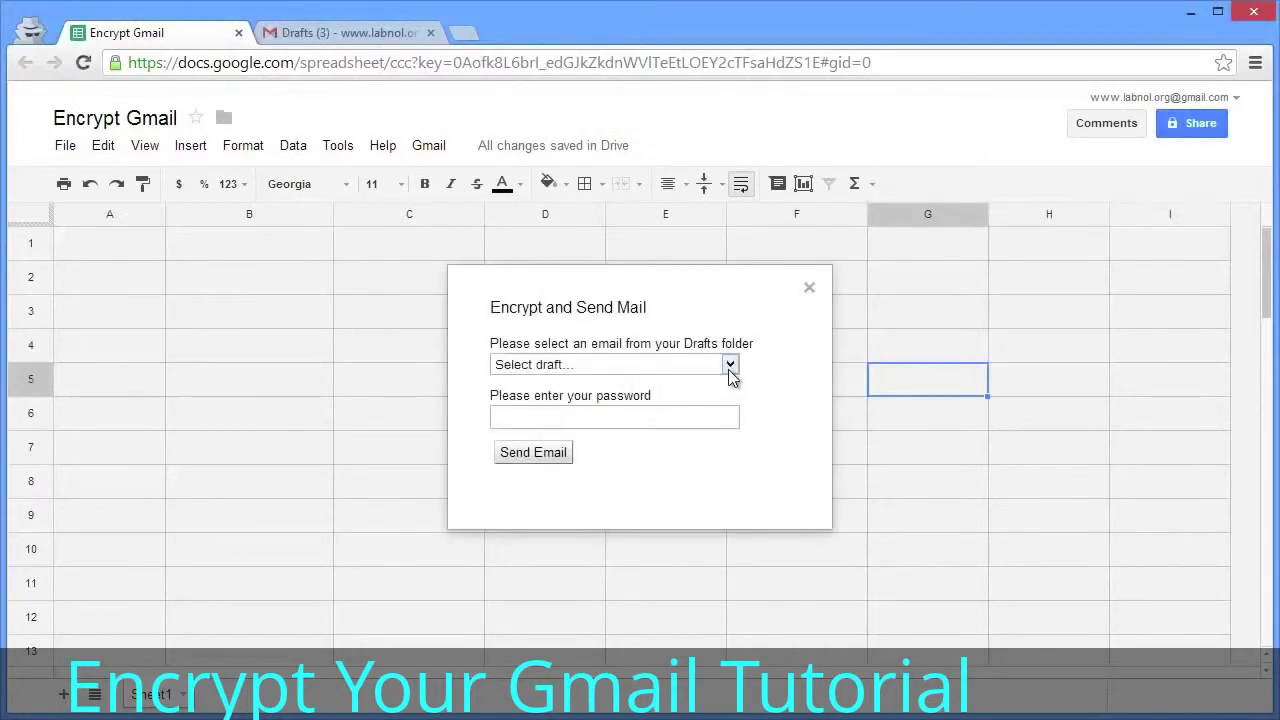
click(729, 368)
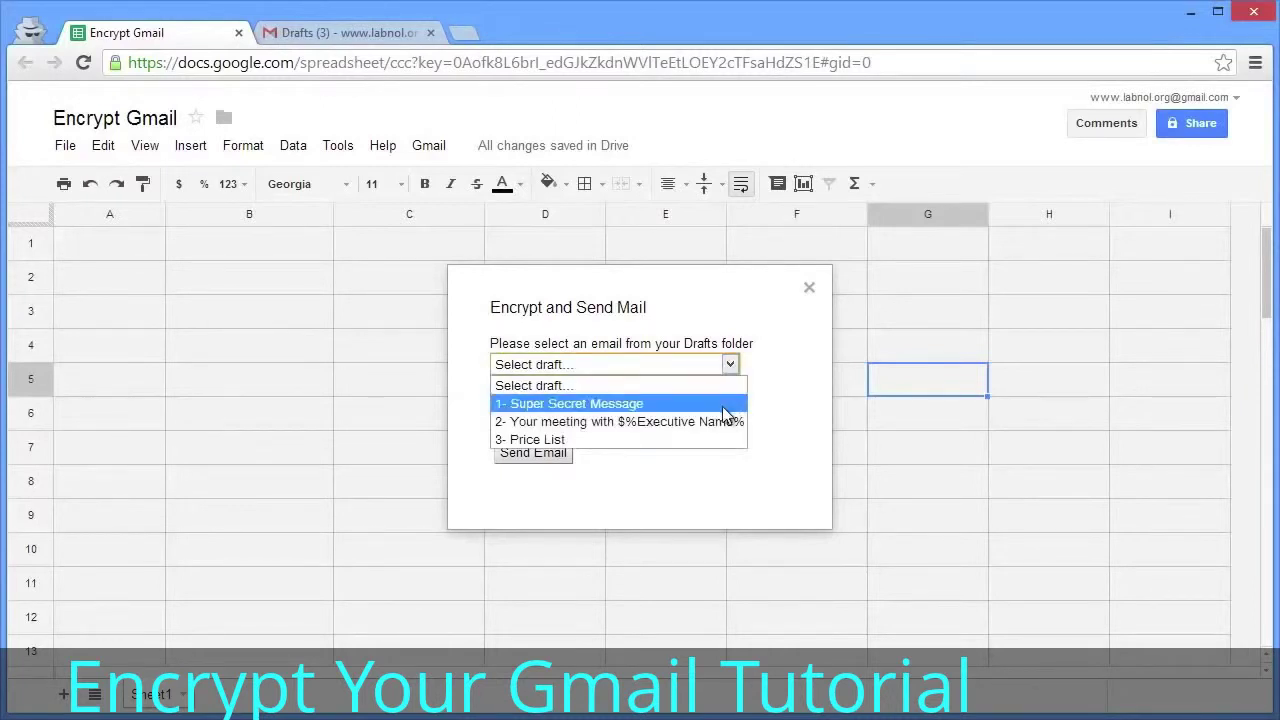
click(722, 406)
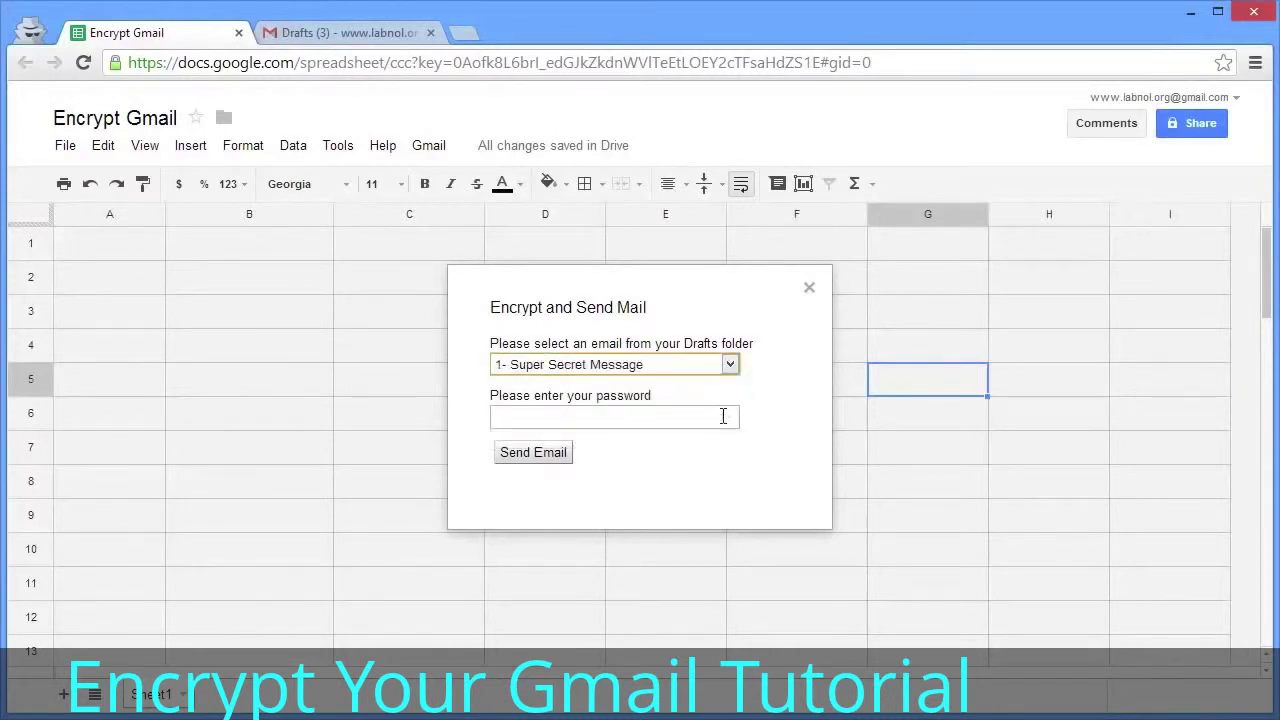
click(723, 416)
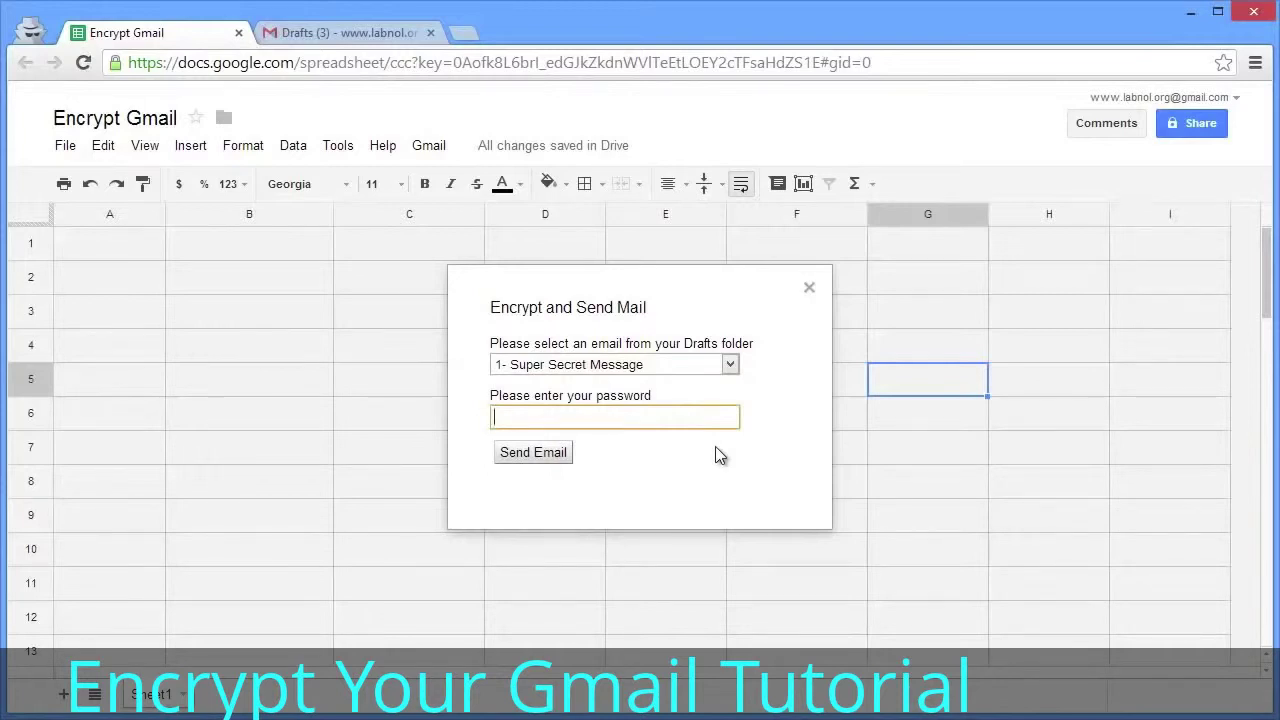
text(helloworld)
click(530, 458)
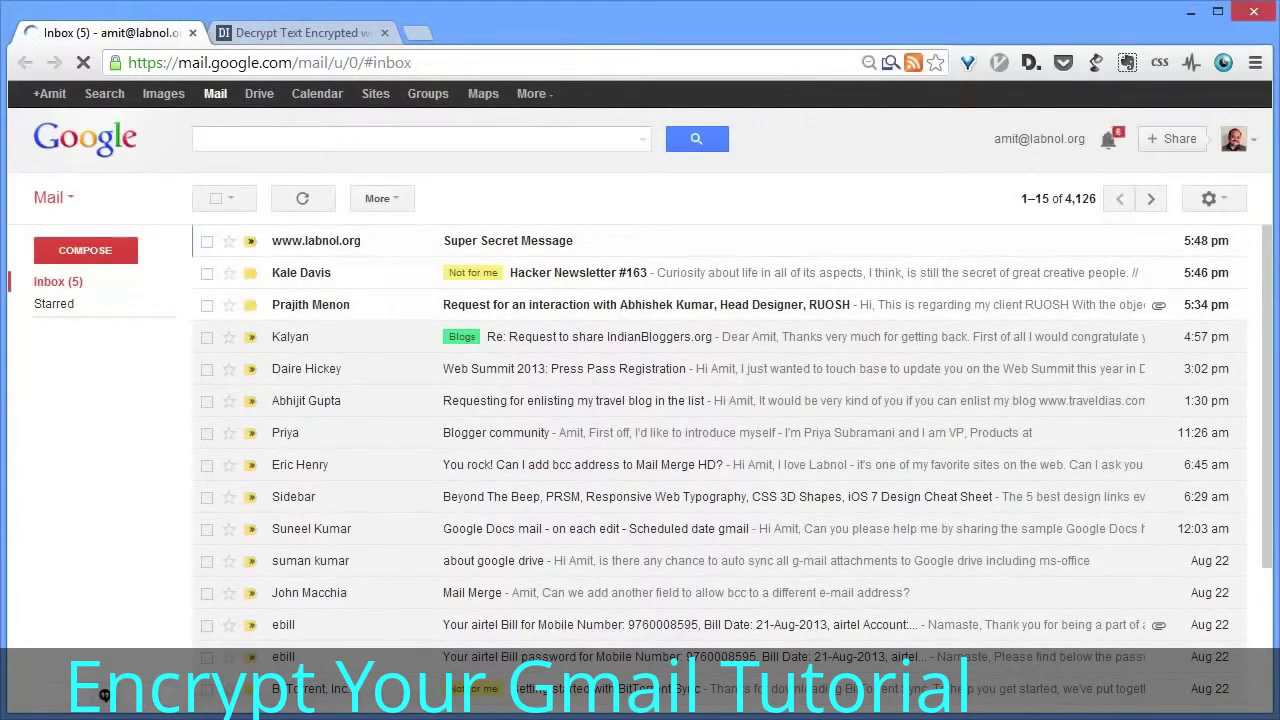
- Open the received Super Secret Message and select its entire encrypted body
click(576, 241)
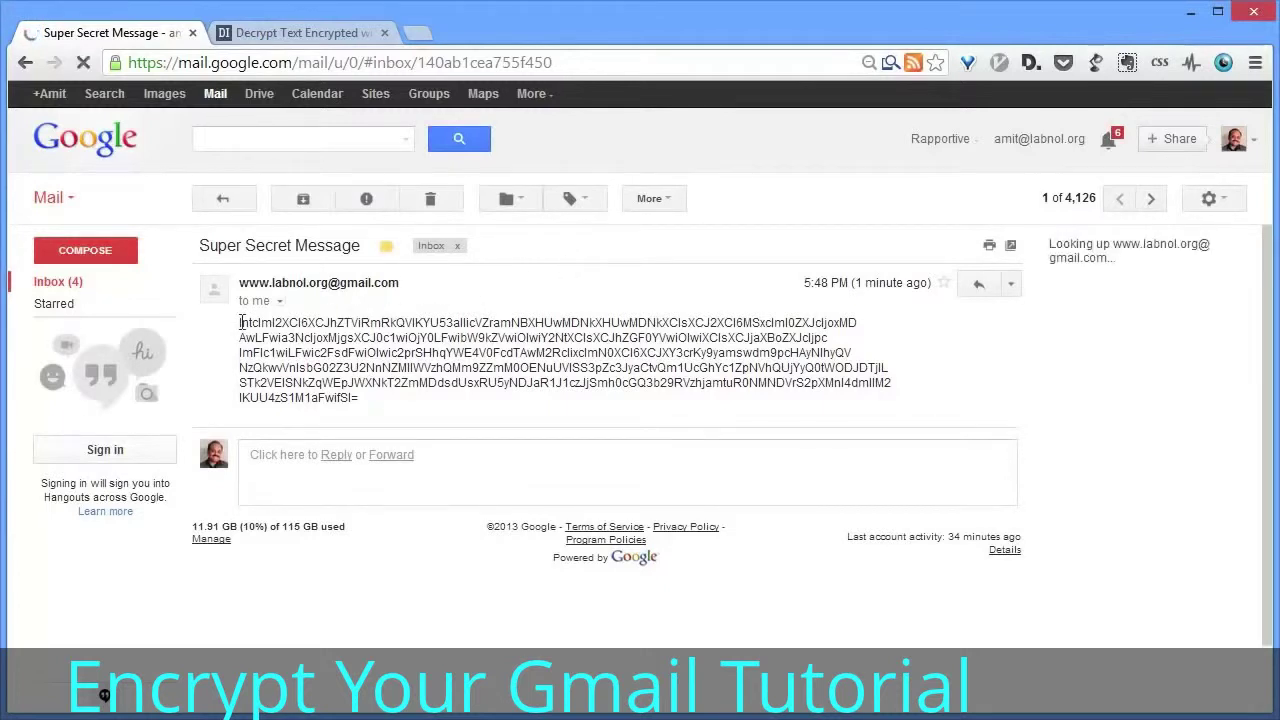
drag(241, 322, 364, 402)
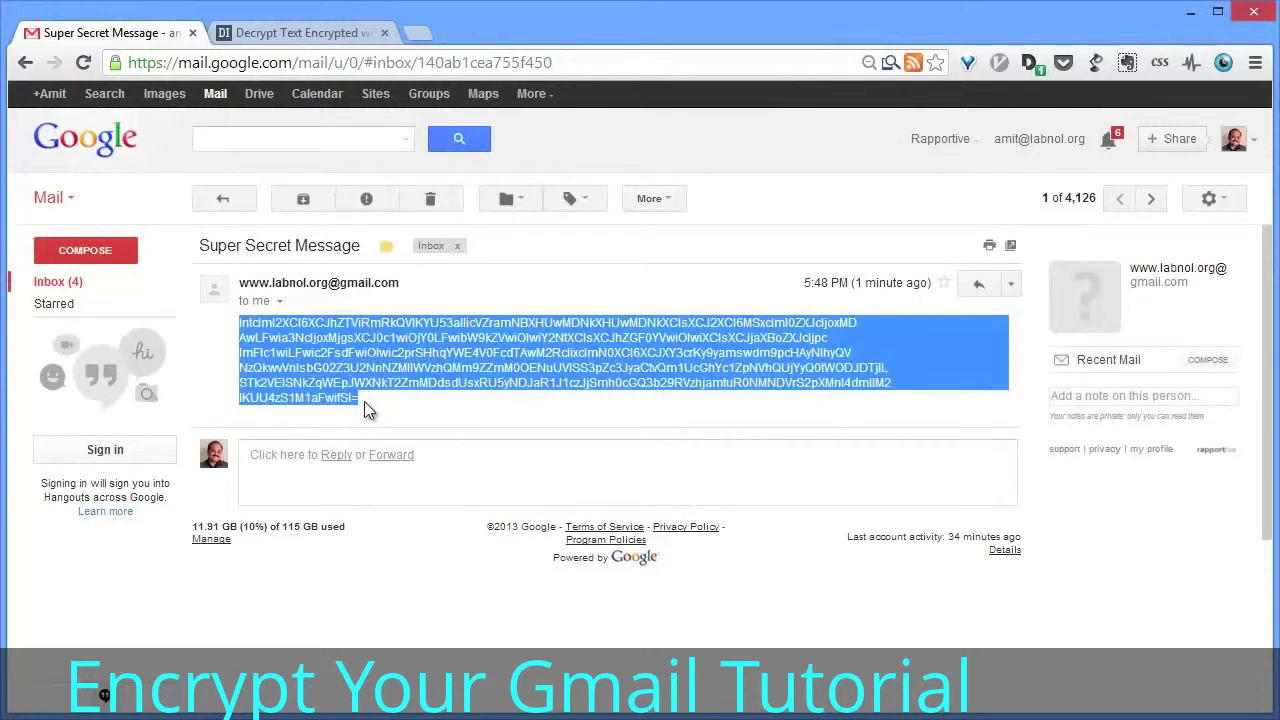
- Paste the encrypted text into Decrypt Gmail's Message field, enter the password and decrypt it
click(342, 38)
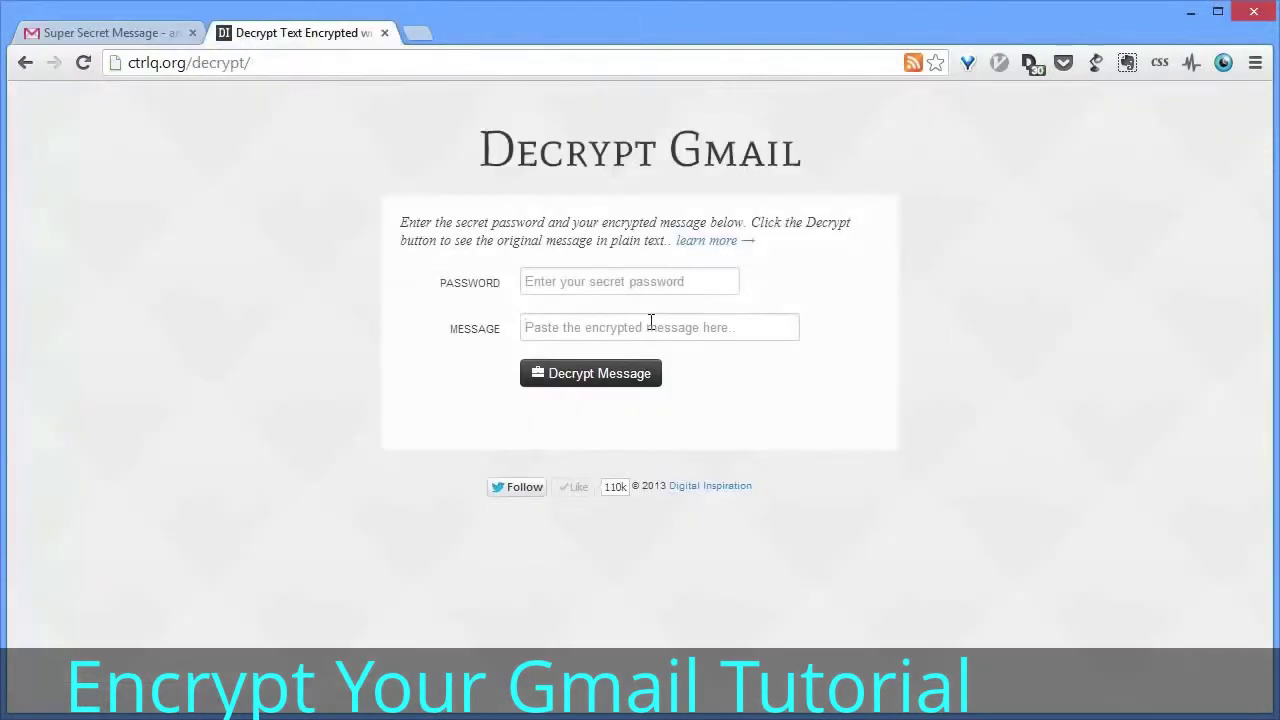
click(651, 324)
key(ctrl+v)
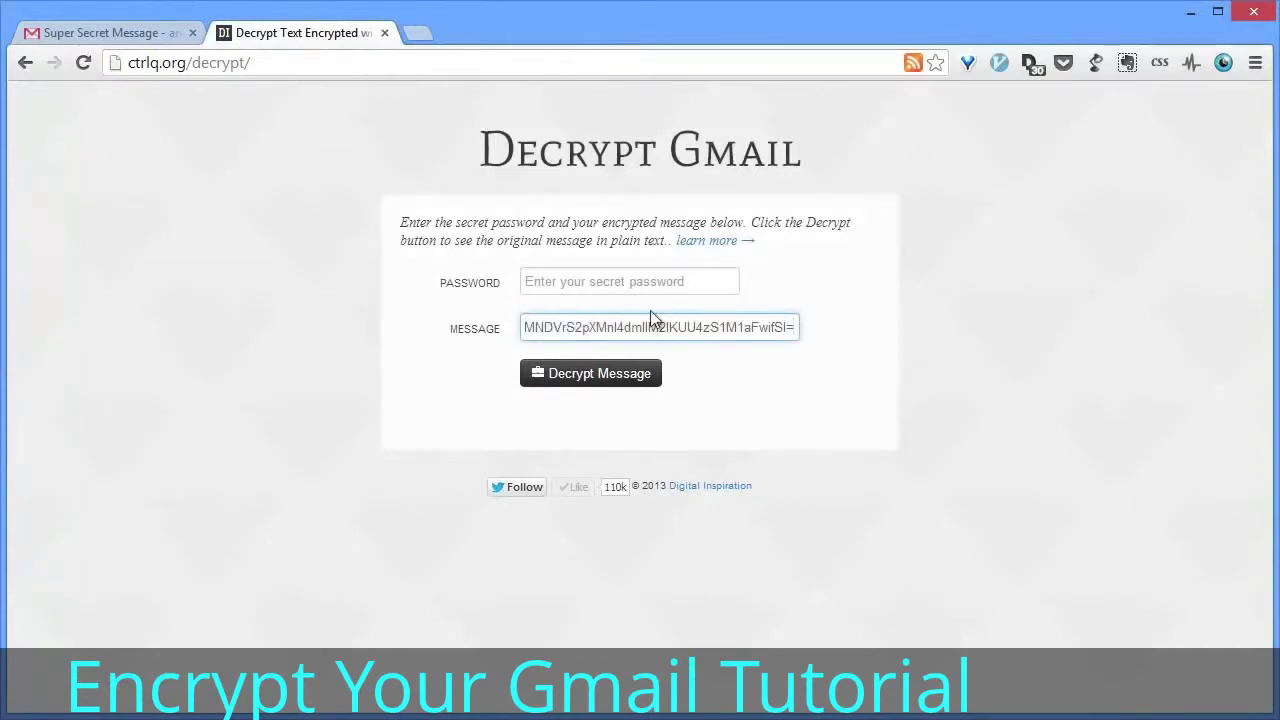
click(654, 282)
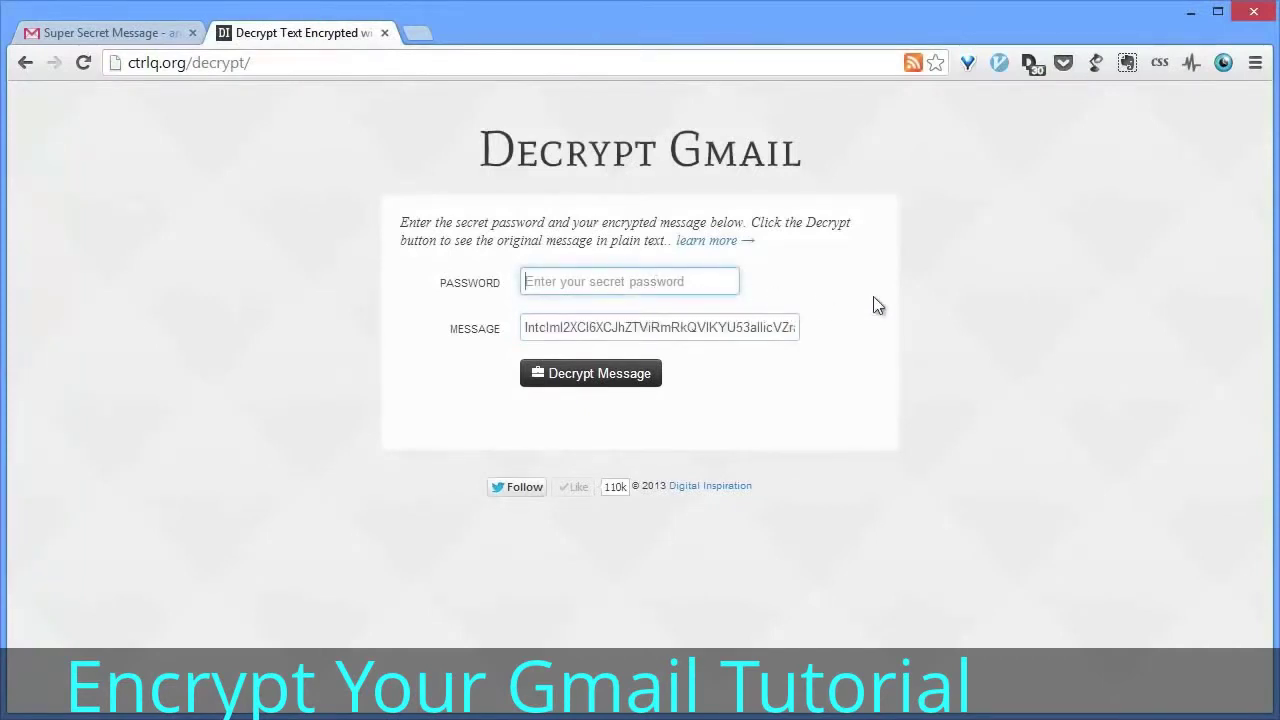
text(hell)
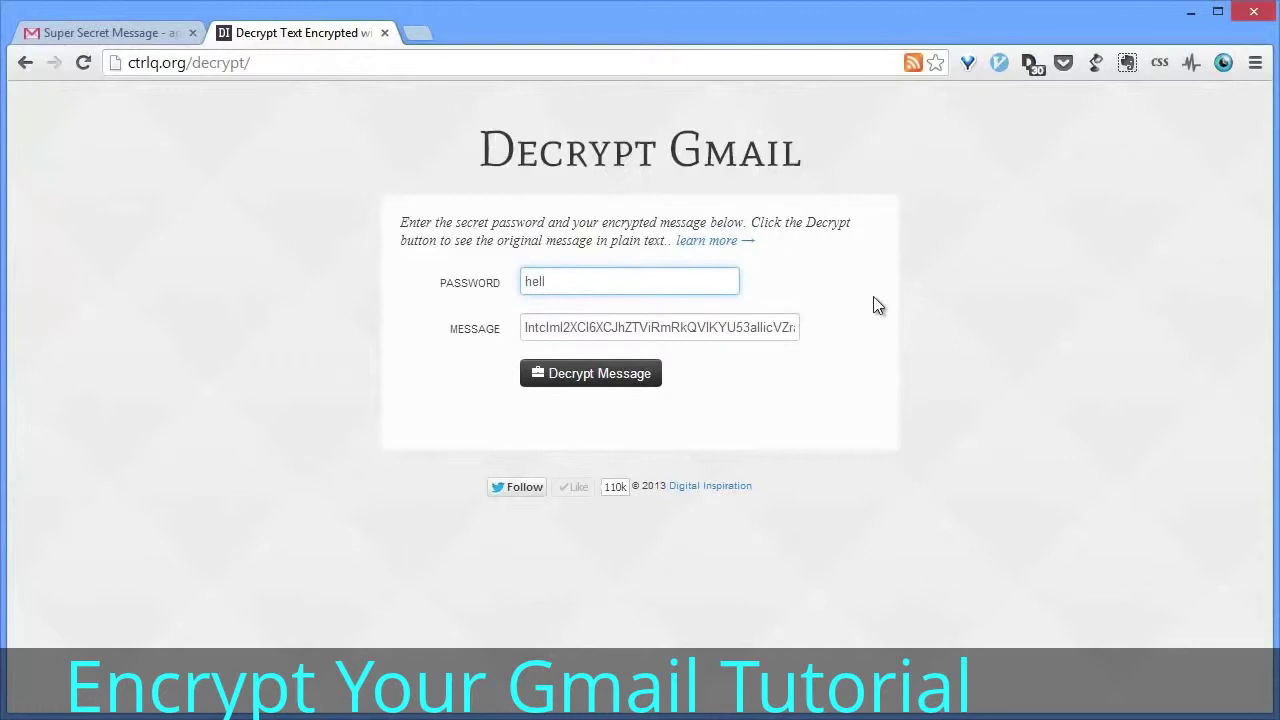
text(oworld)
click(600, 378)
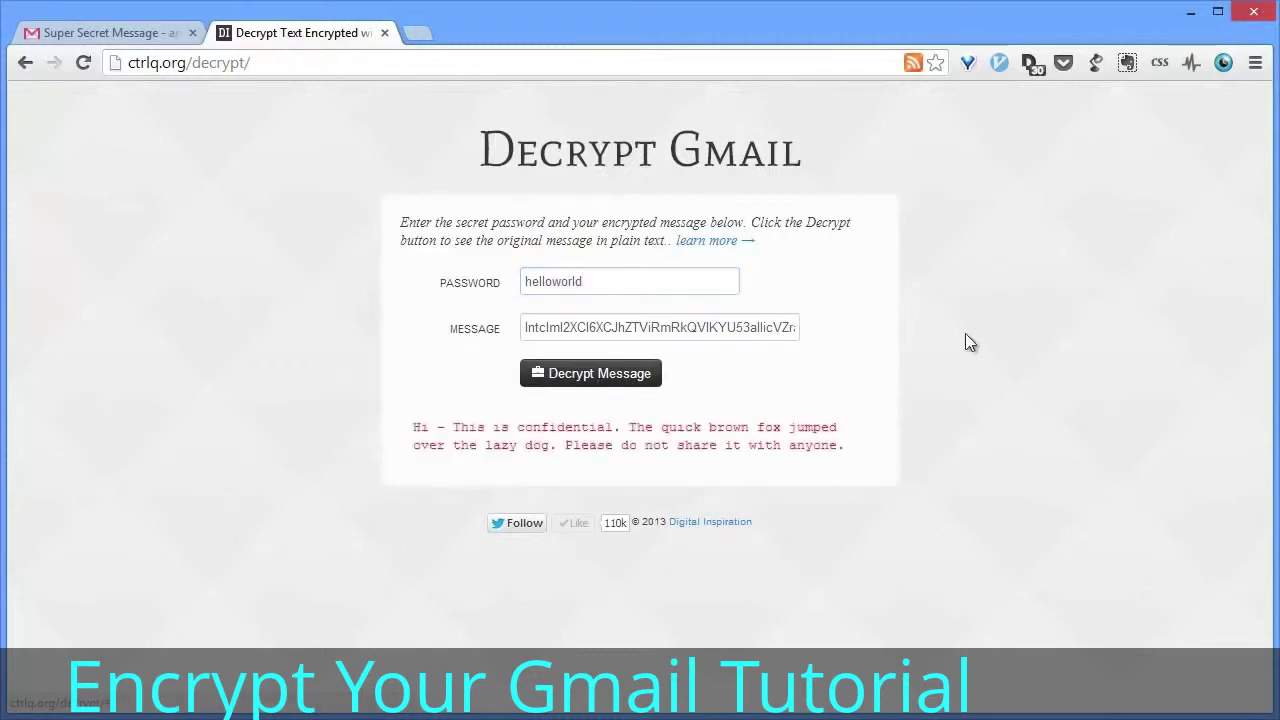